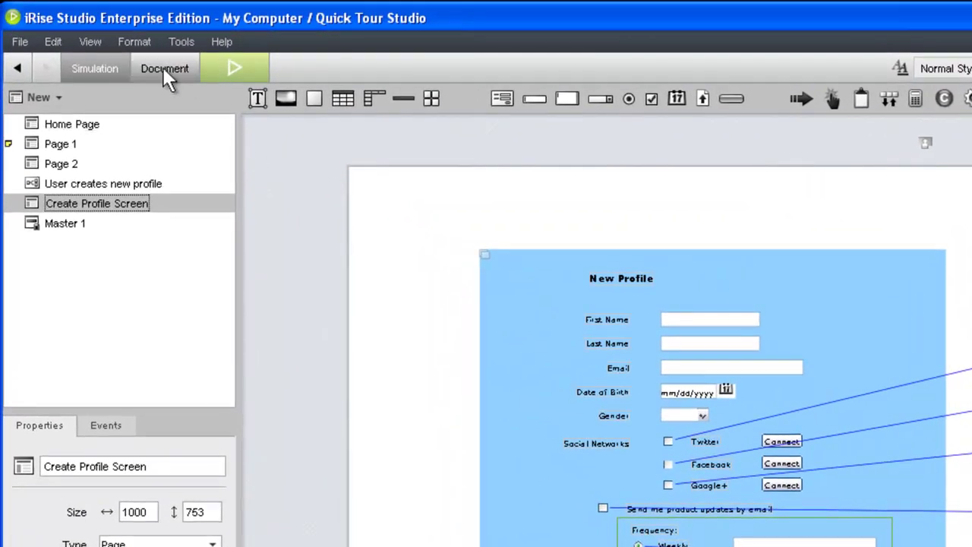
Step: Switch the chapter to Document view and inspect requirements 5.1–5.3 for their linked mockup fields
click(160, 67)
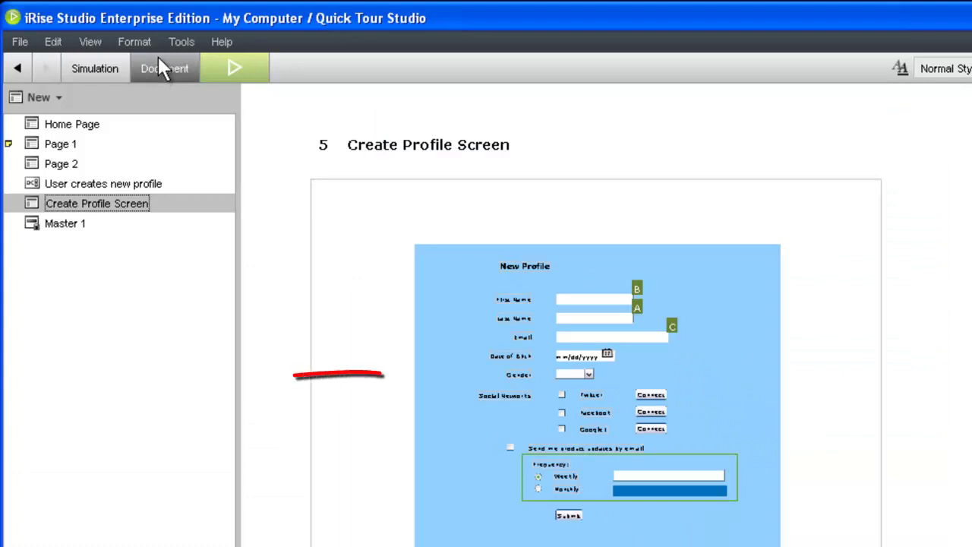
scroll(358, 351, down, 4)
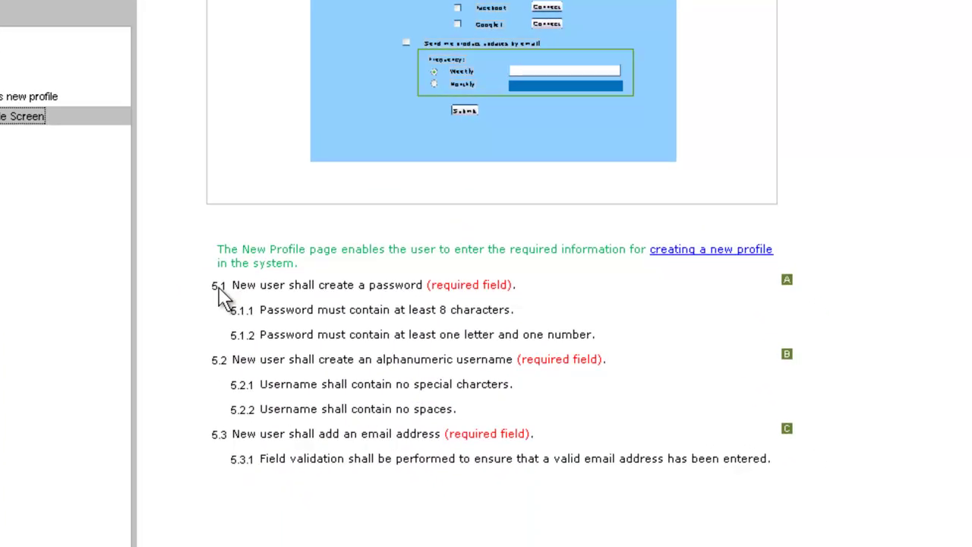
click(219, 288)
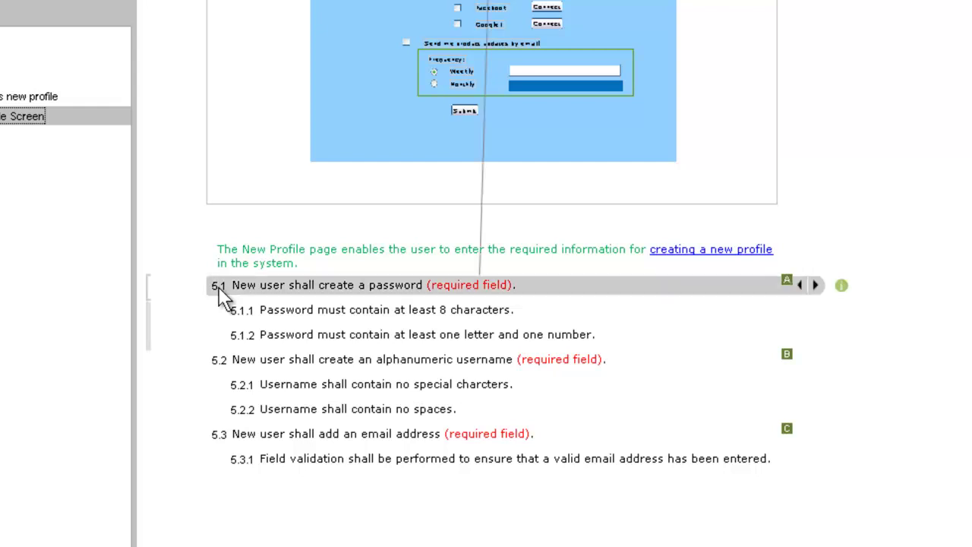
click(211, 362)
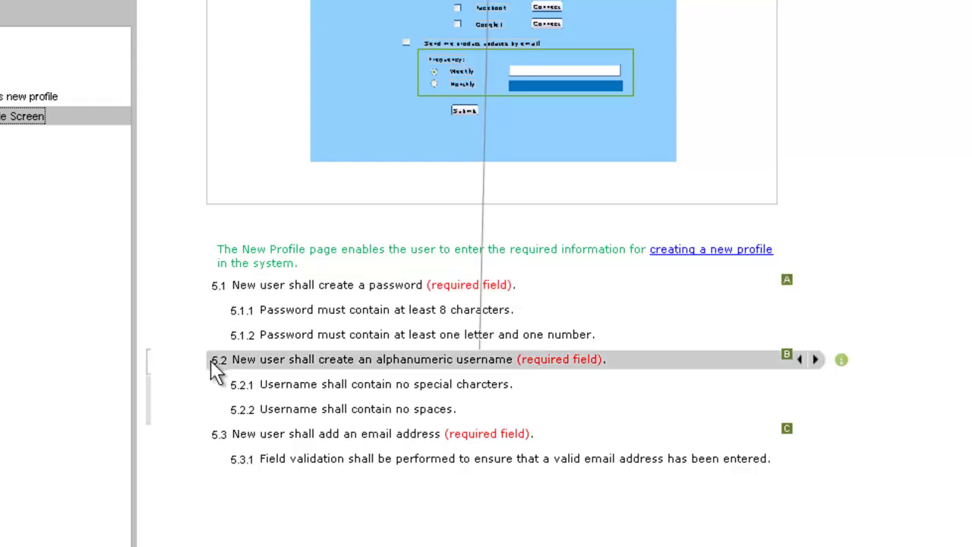
click(214, 434)
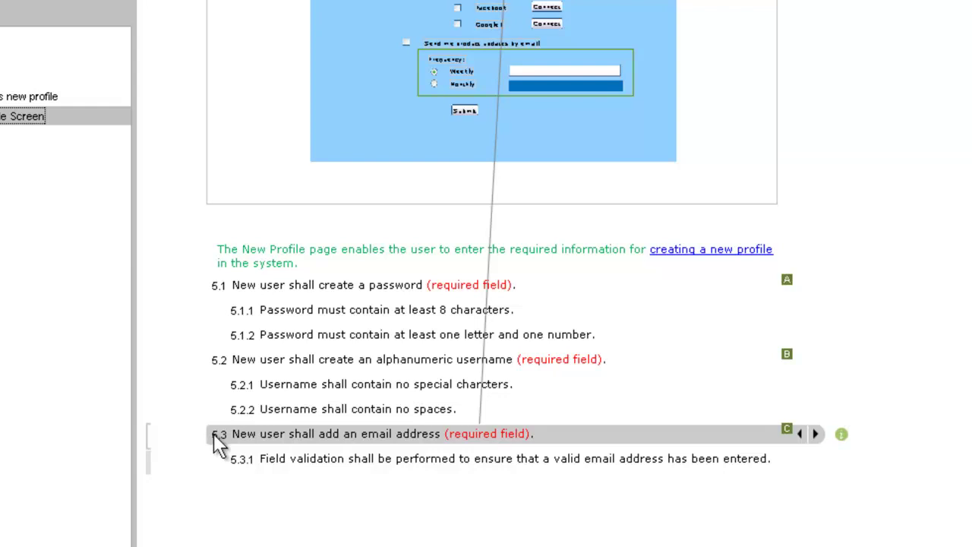
Step: Add requirement 5.4 'User shall enter a date of birth (non-required field).'
click(271, 471)
text(User shall enter a date of birth)
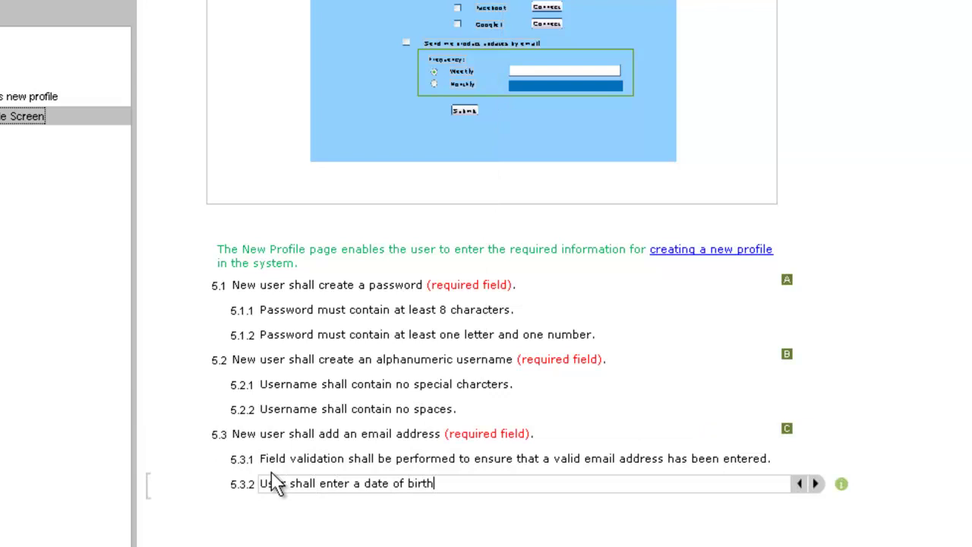
text( (non-required field).)
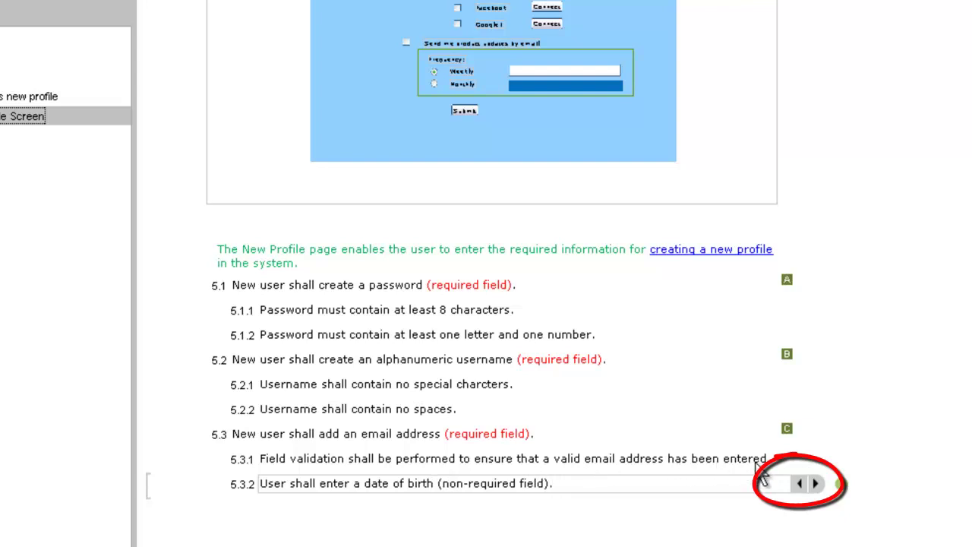
click(800, 483)
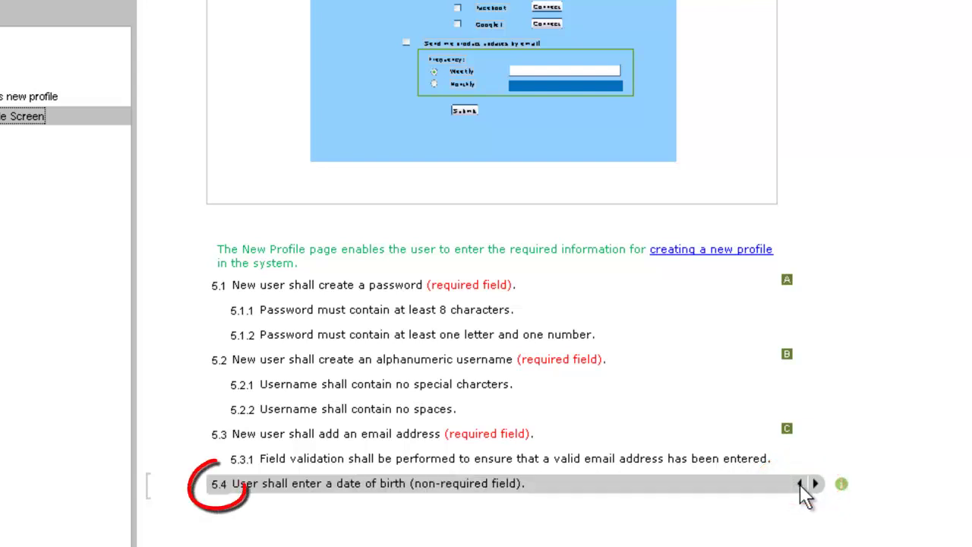
Step: Add child requirement 5.4.1 'Date of birth shall be in format dd/mm/yyyy.'
click(760, 483)
key(ctrl+Return)
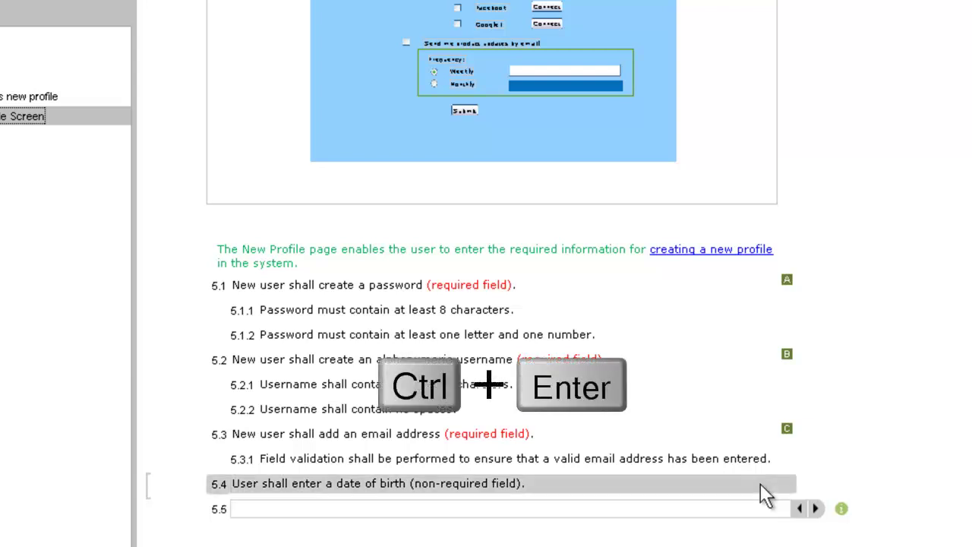
text(Dat)
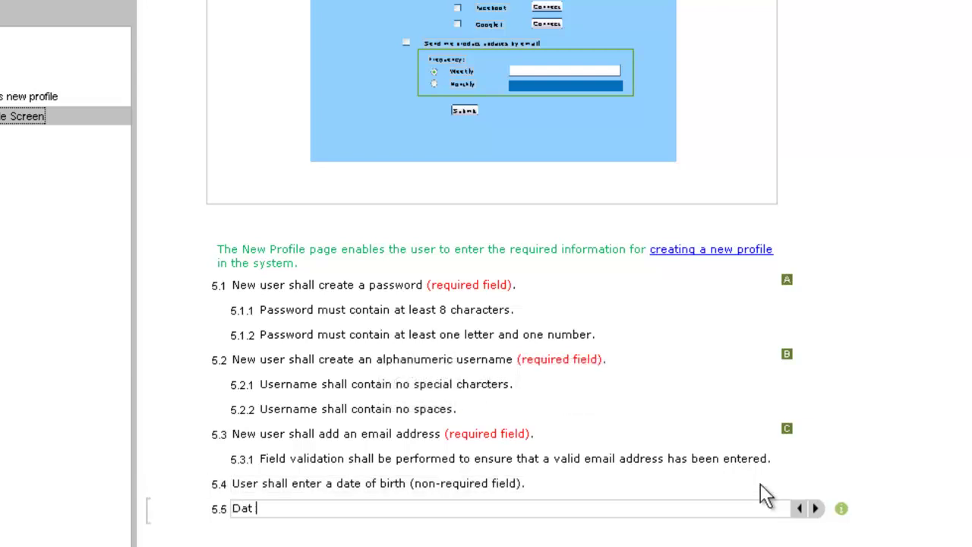
text(e of birth shall be in format d)
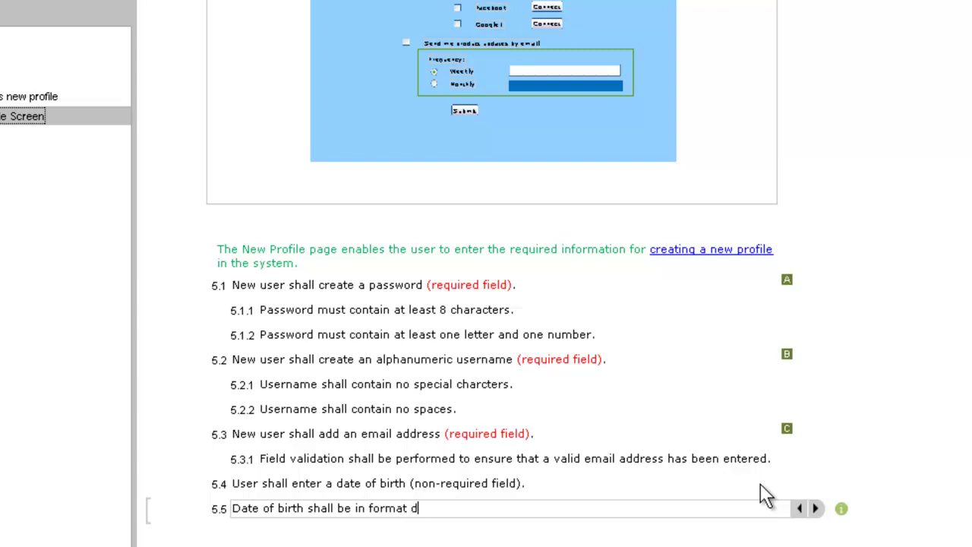
text(d/mm/yyyy.)
key(ctrl+alt+Right)
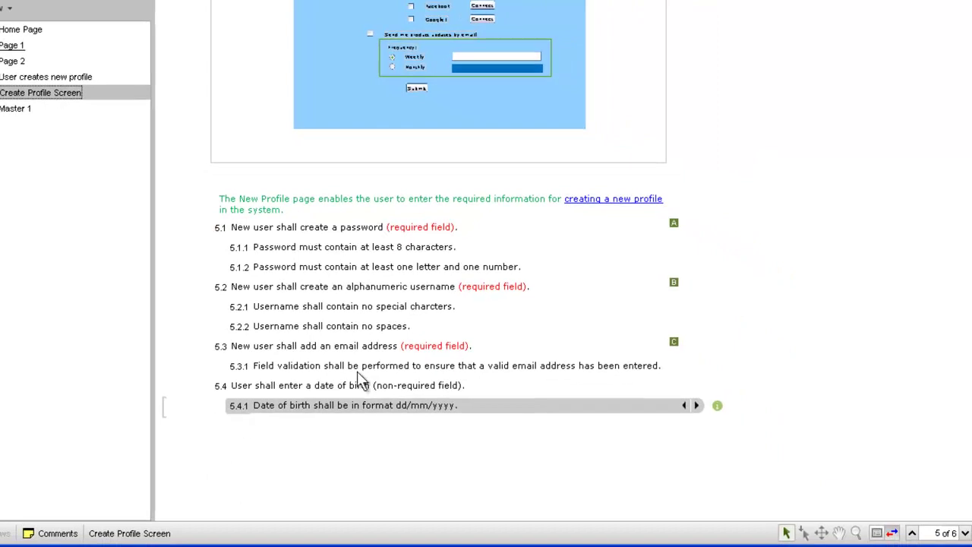
Step: Link requirement 5.4.1 to the Date of Birth field, then drag password below username
scroll(360, 380, up, 2)
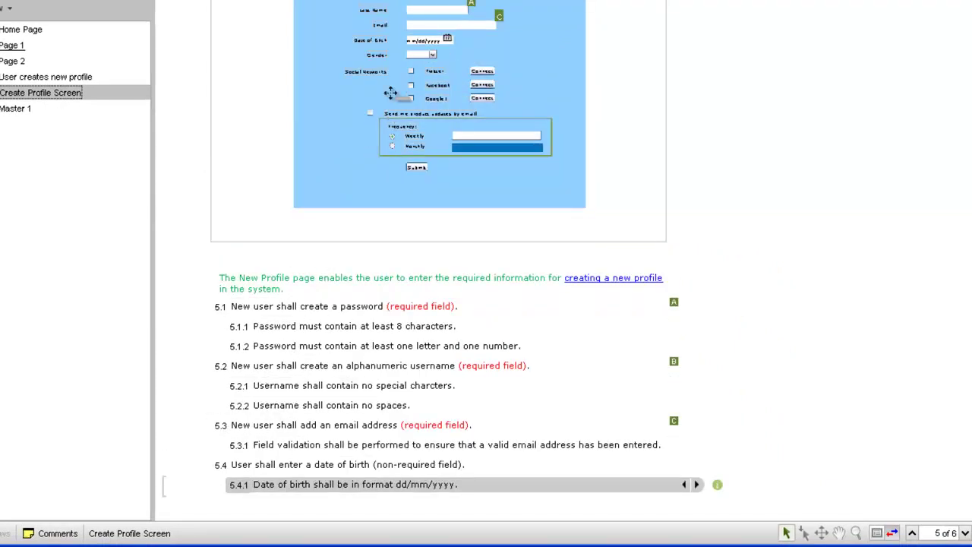
click(429, 44)
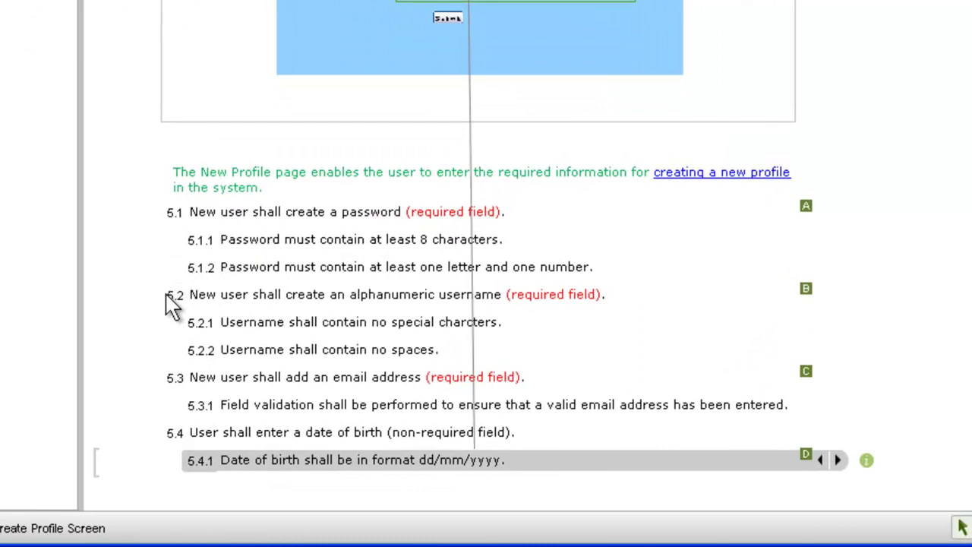
click(174, 208)
drag(172, 208, 174, 369)
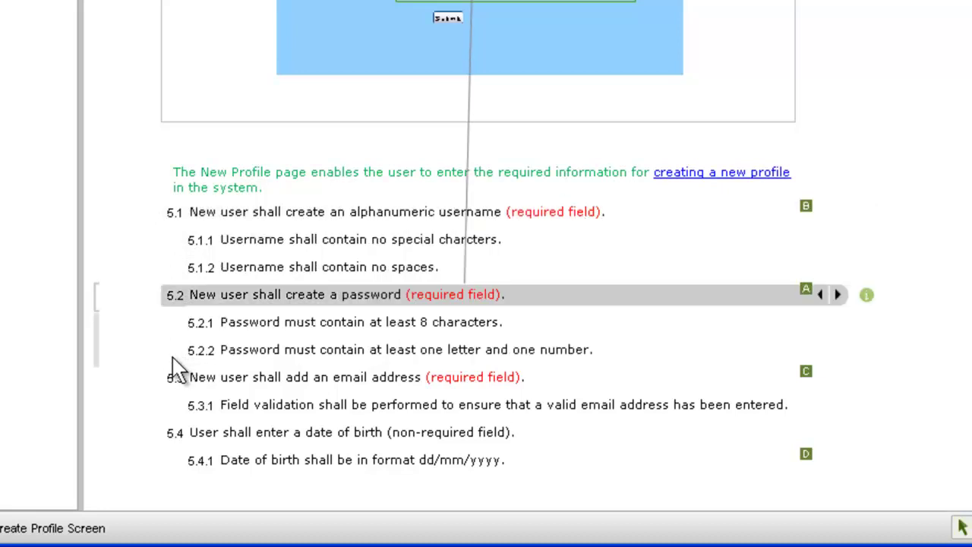
click(193, 213)
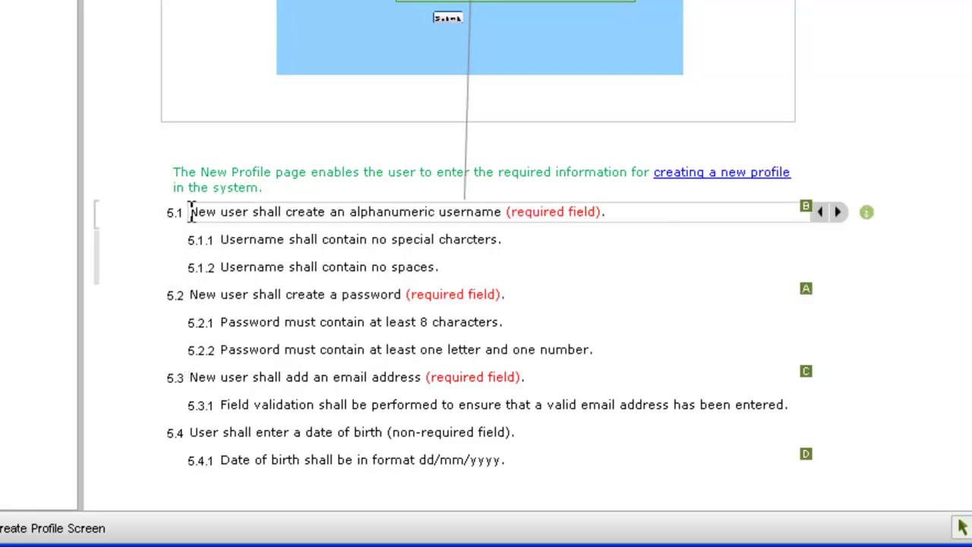
Step: Open the password requirement's move-to-chapter options and cancel without moving it
right_click(170, 293)
mouse_move(208, 336)
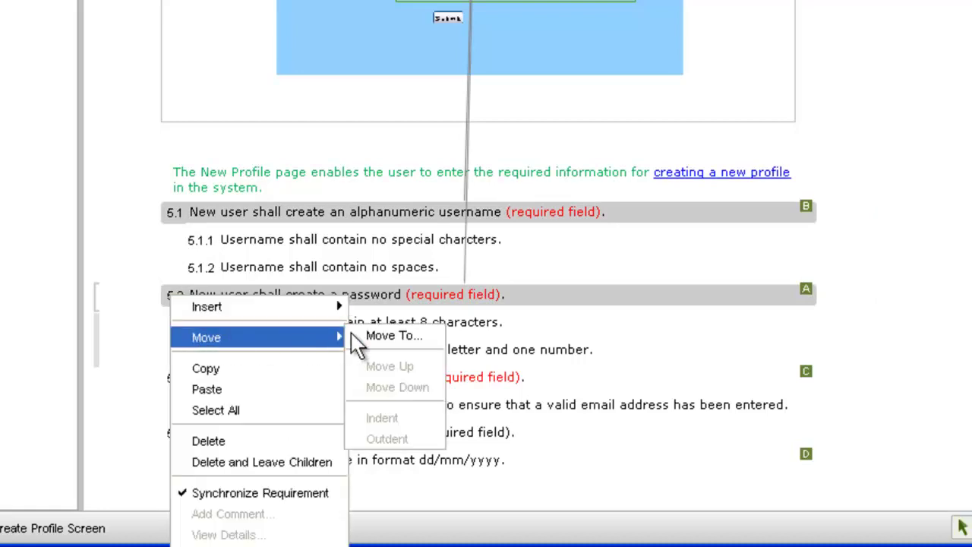
click(387, 337)
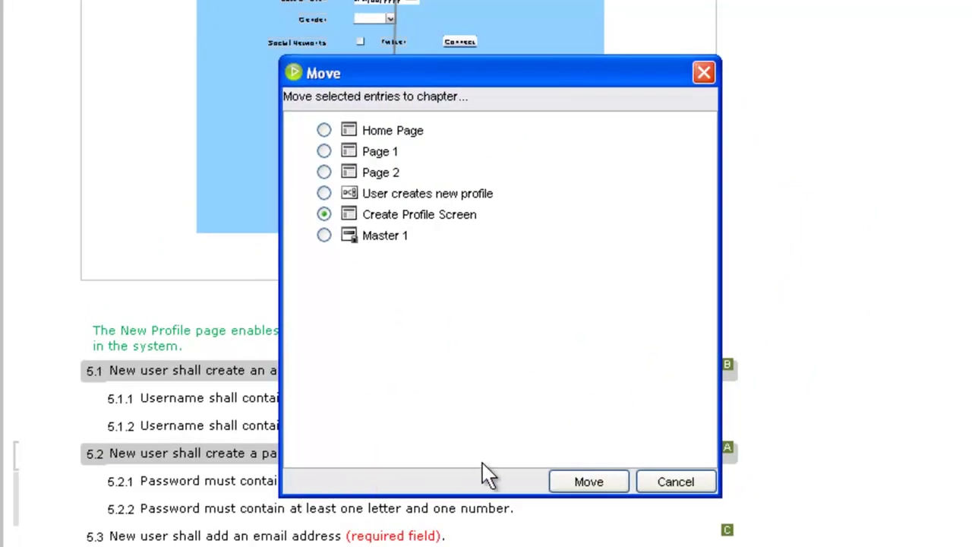
click(674, 481)
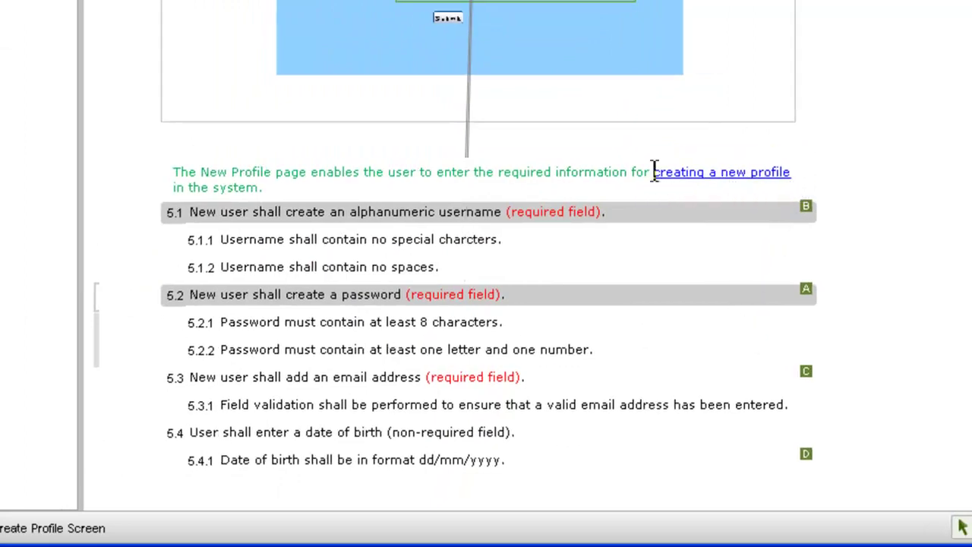
Step: Inspect the destination of the 'creating a new profile' link, closing it unchanged
drag(655, 171, 789, 173)
right_click(779, 174)
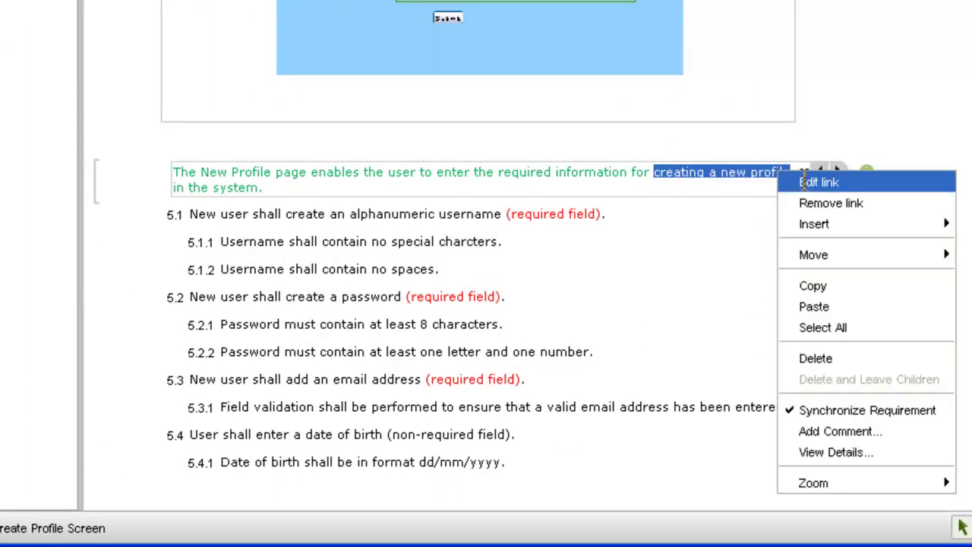
click(806, 182)
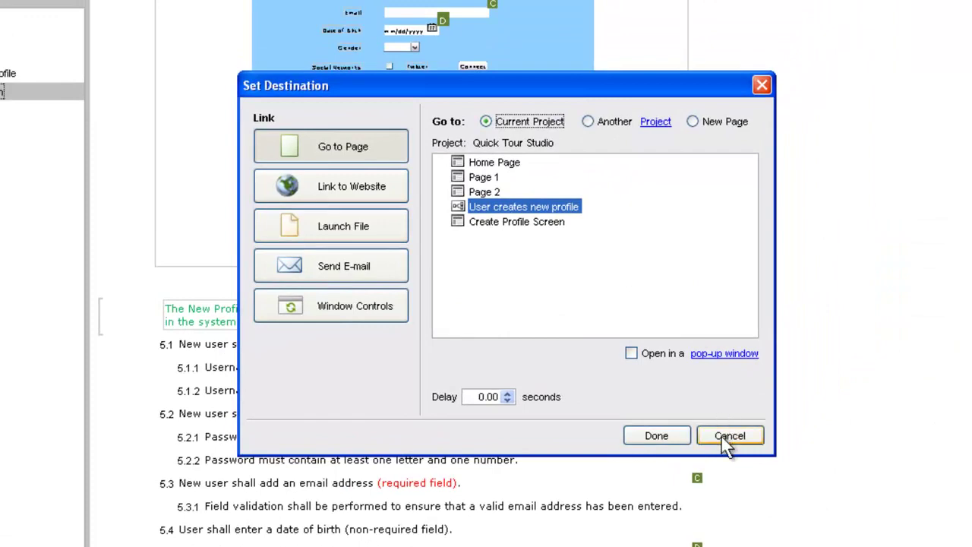
click(725, 438)
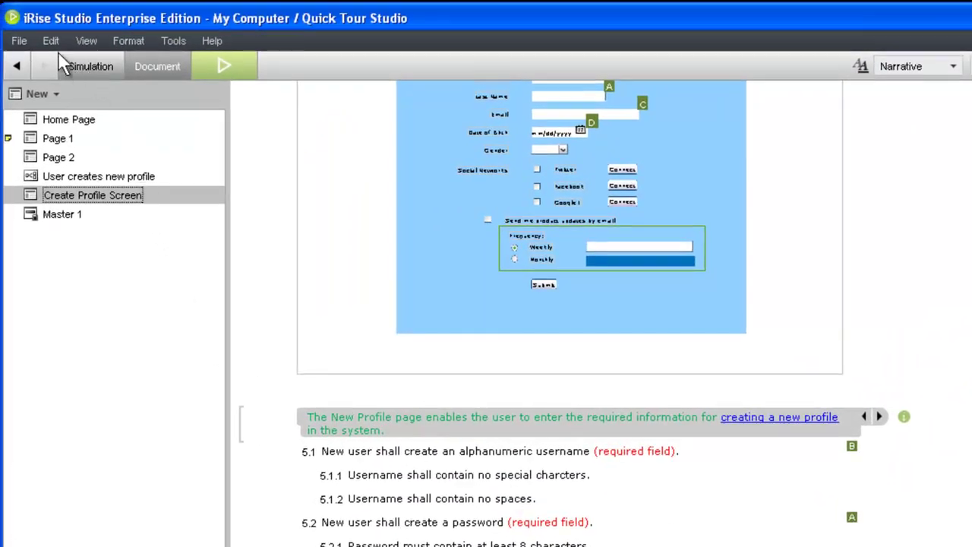
Step: Search requirements for 'username', stepping through matches to 5.1.2 'Username shall contain no spaces'
click(51, 41)
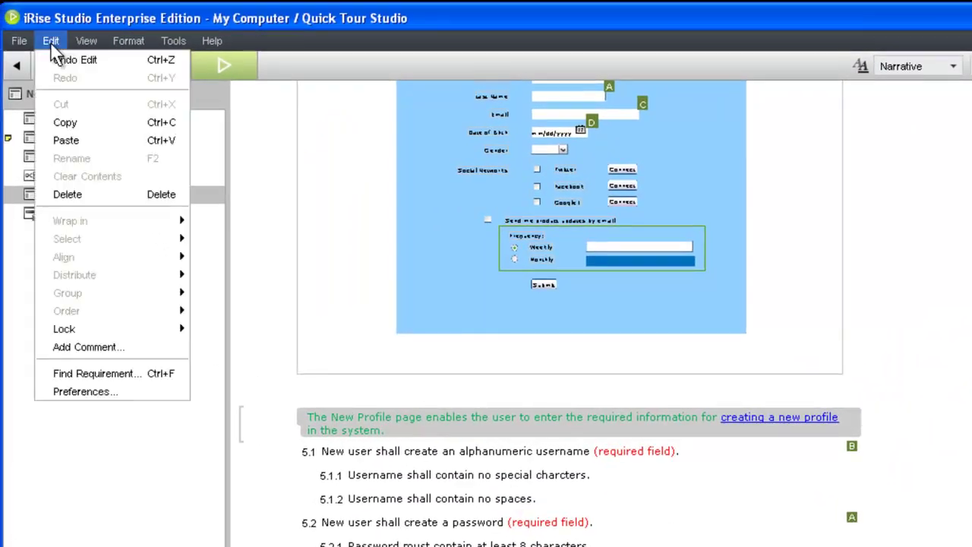
click(100, 372)
text(userna)
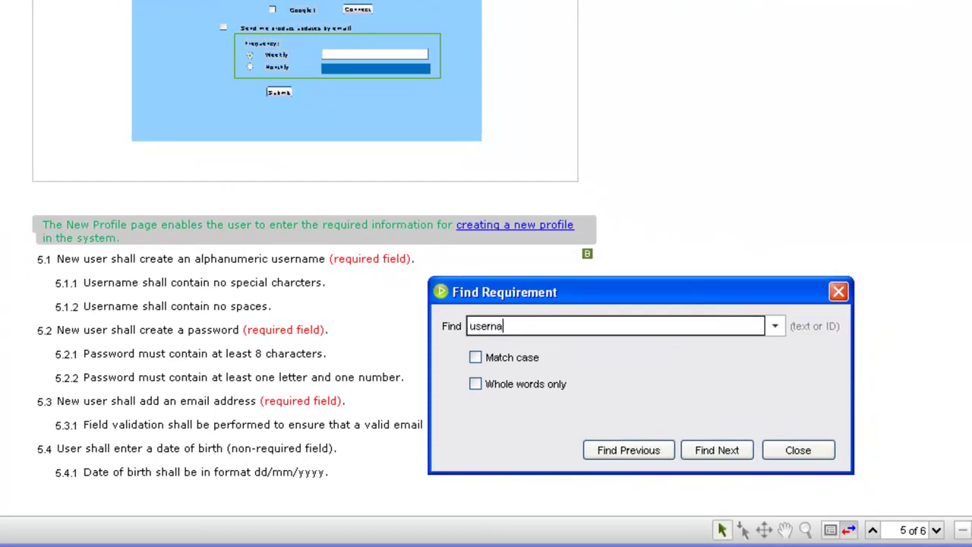
text(me)
click(736, 445)
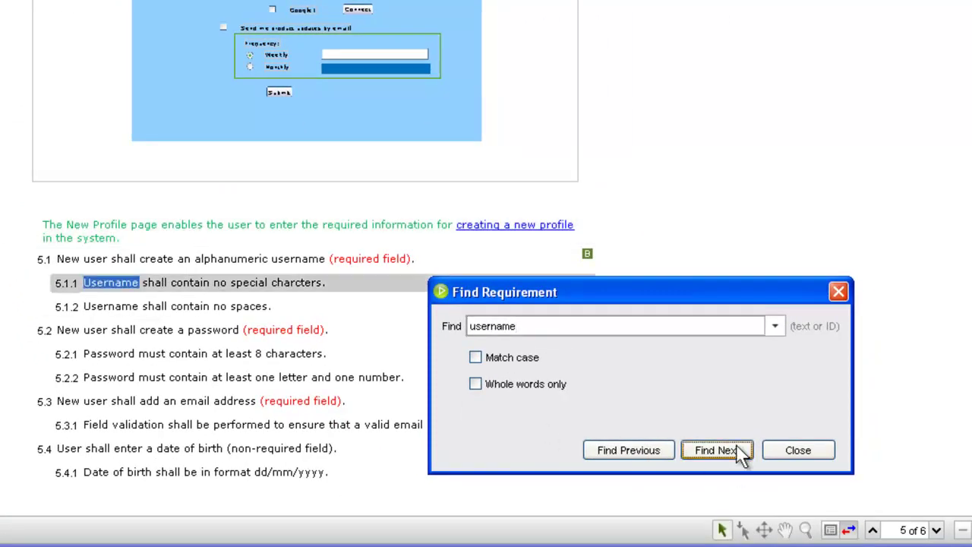
click(735, 448)
click(818, 457)
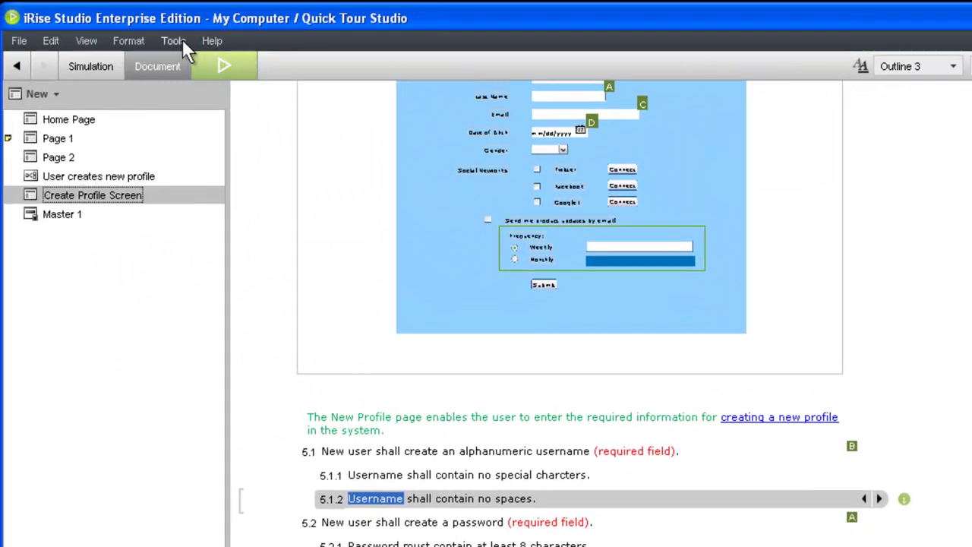
Step: Spell-check the document, replacing 'charcters' with 'characters' in requirement 5.1.1
click(170, 40)
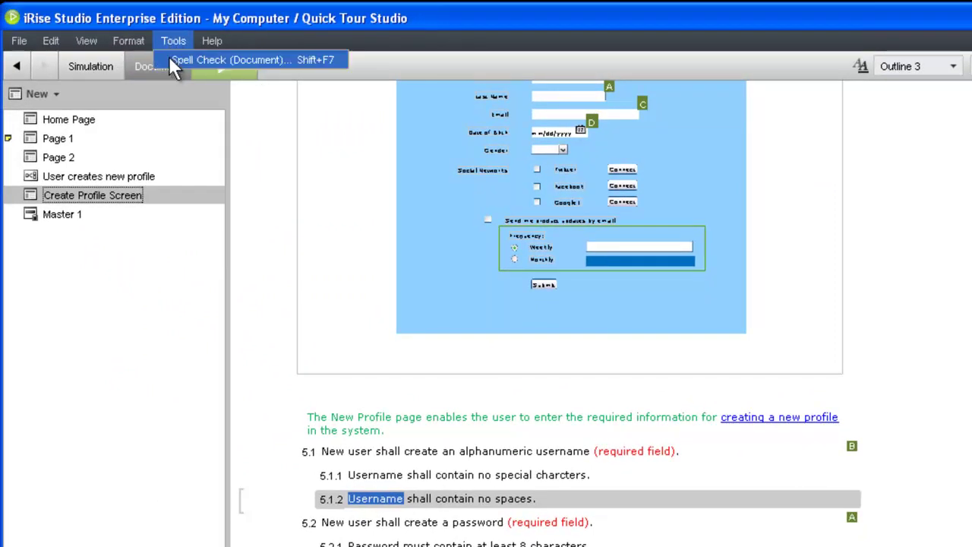
click(168, 58)
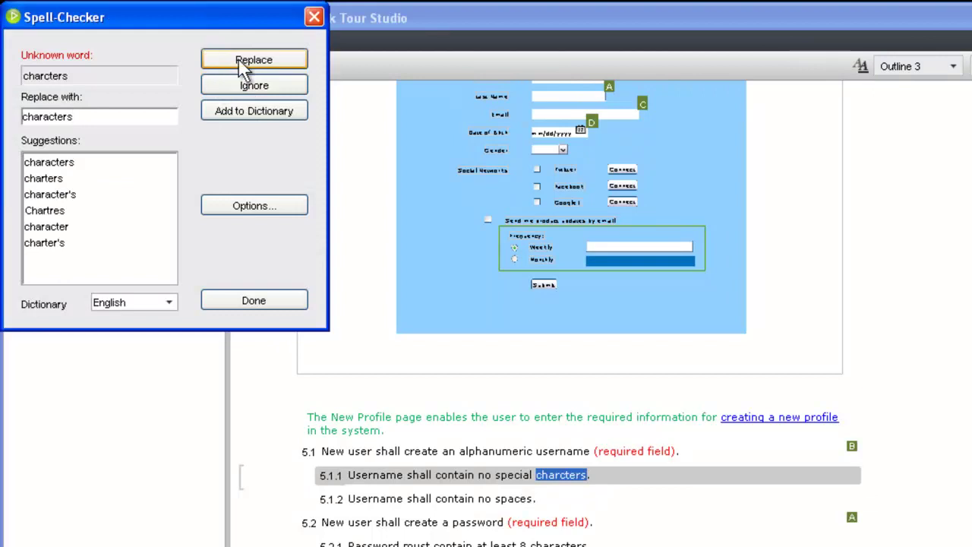
click(241, 64)
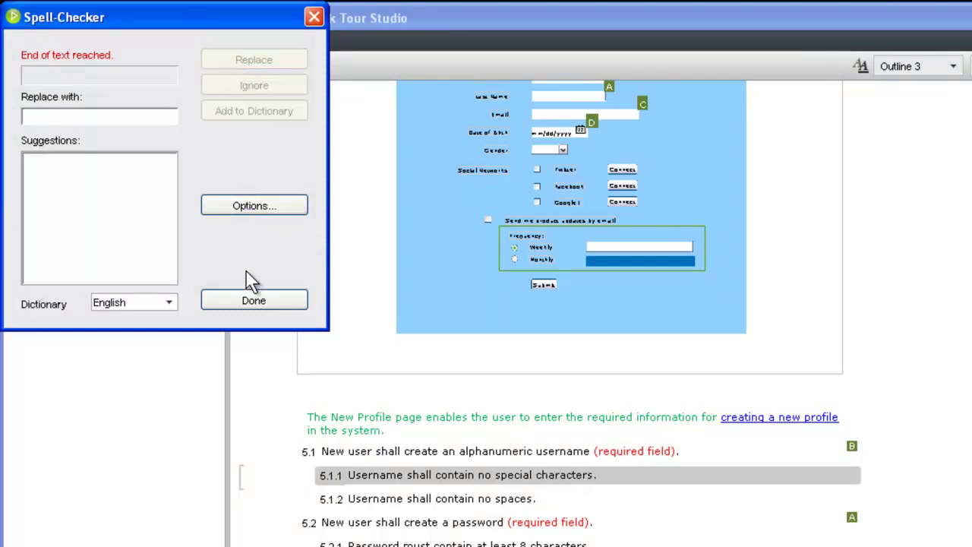
click(246, 302)
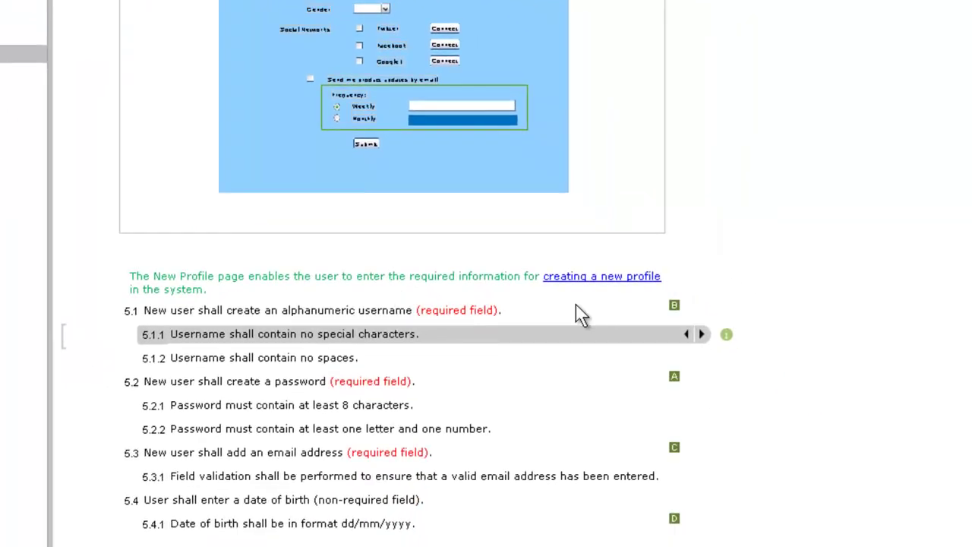
click(725, 334)
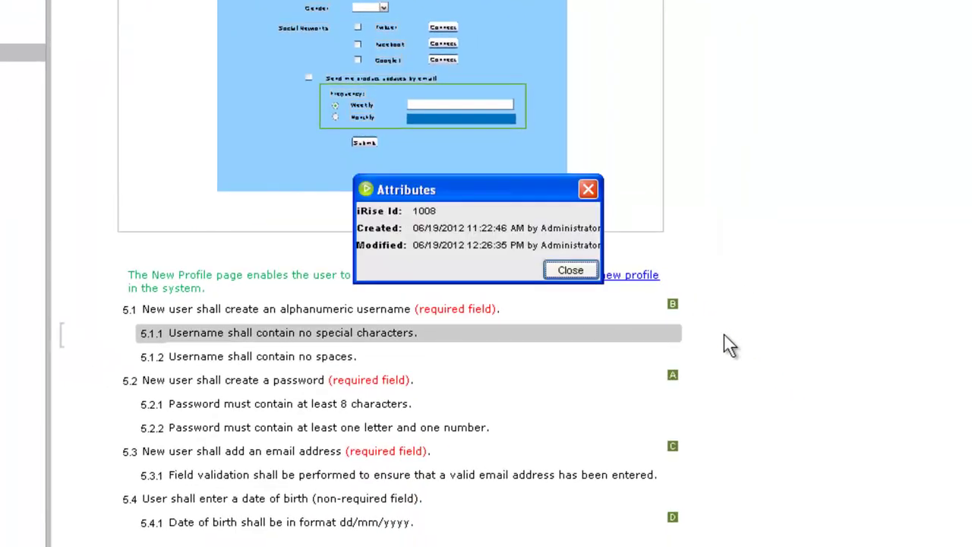
click(573, 271)
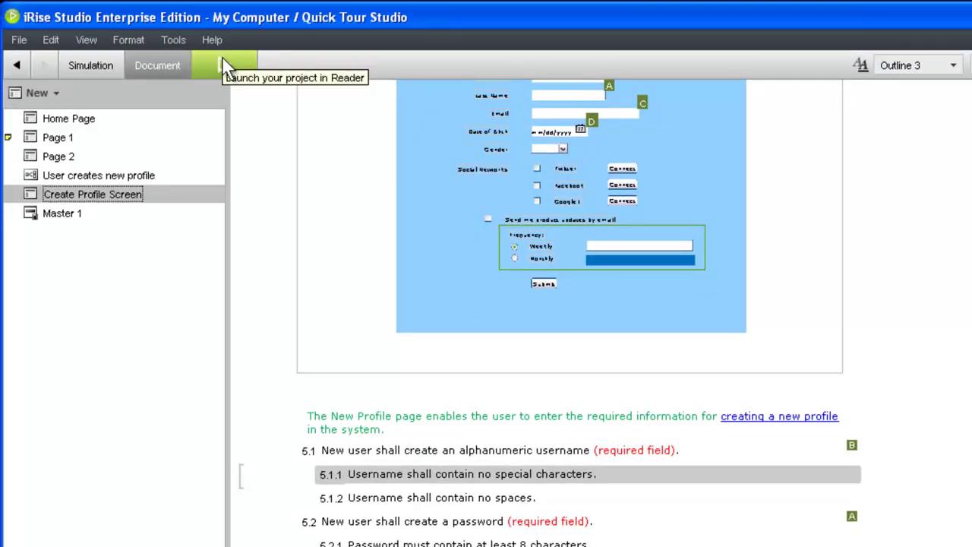
Step: Launch the project in iRise Reader and view, then dismiss, requirement 5.1's attributes
click(223, 61)
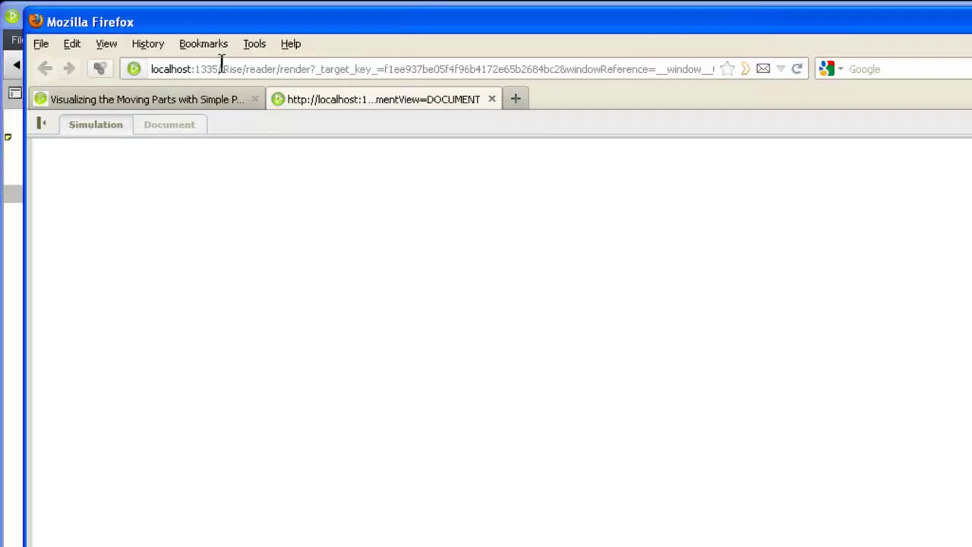
scroll(835, 380, down, 5)
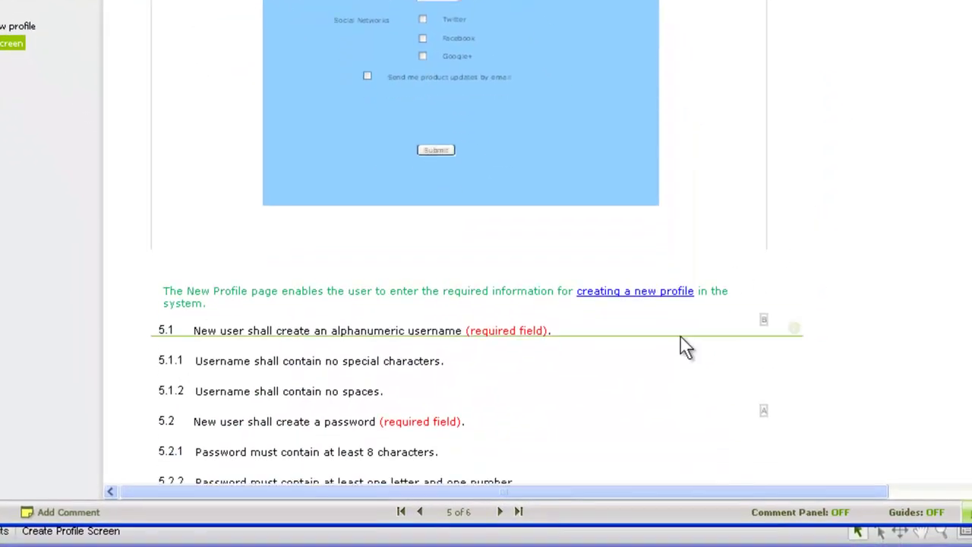
click(793, 328)
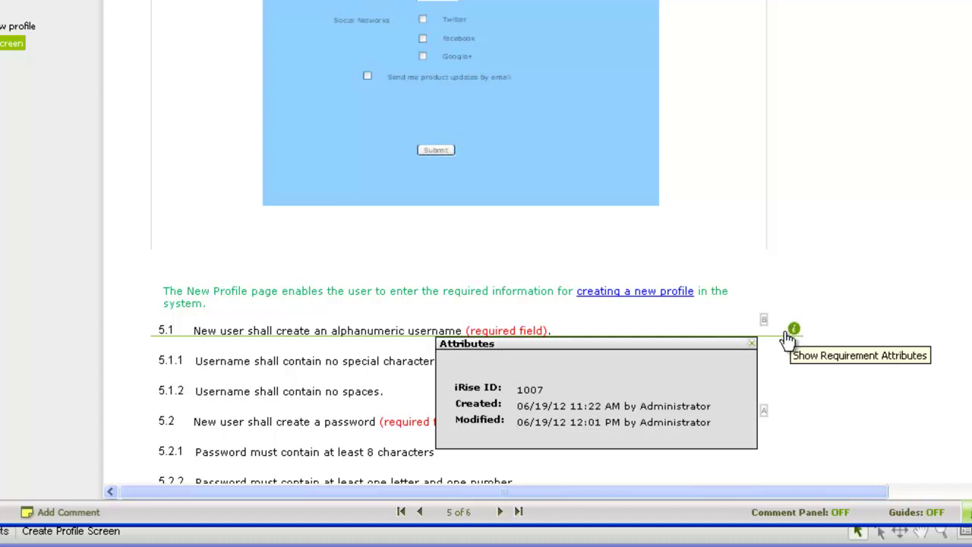
click(751, 342)
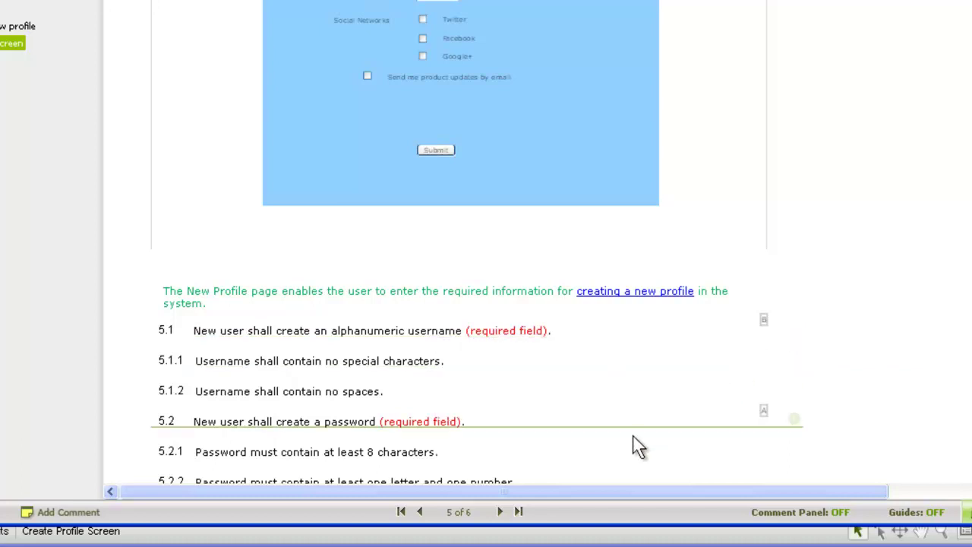
Step: Save comment 'Are special characters allowed' on requirement 5.2.1 and open it from the Comment Panel
click(64, 513)
text(Are special)
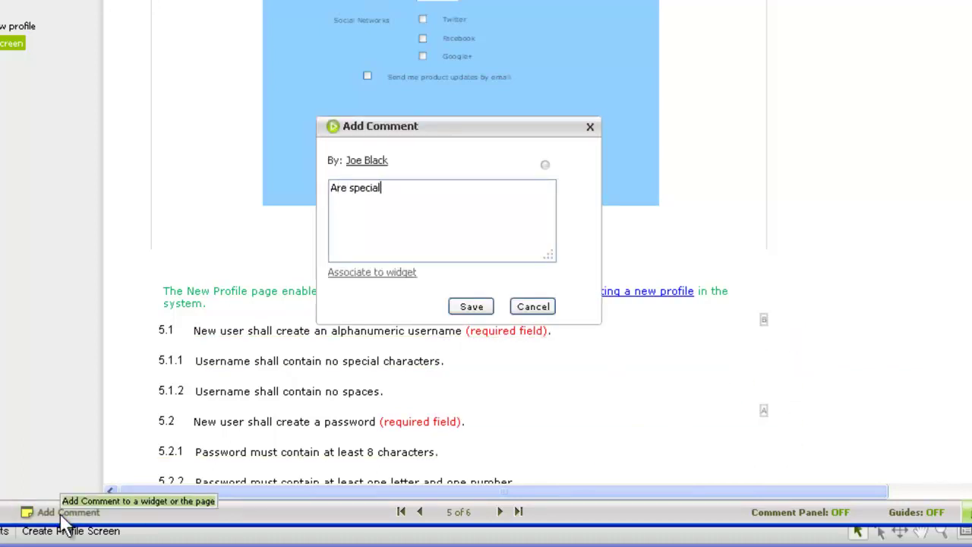
text( characters allowed?)
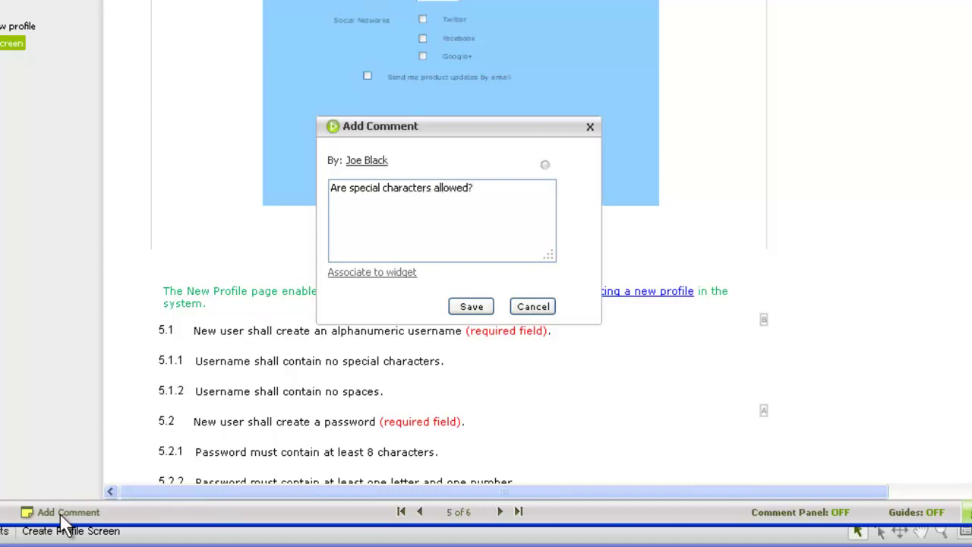
click(401, 274)
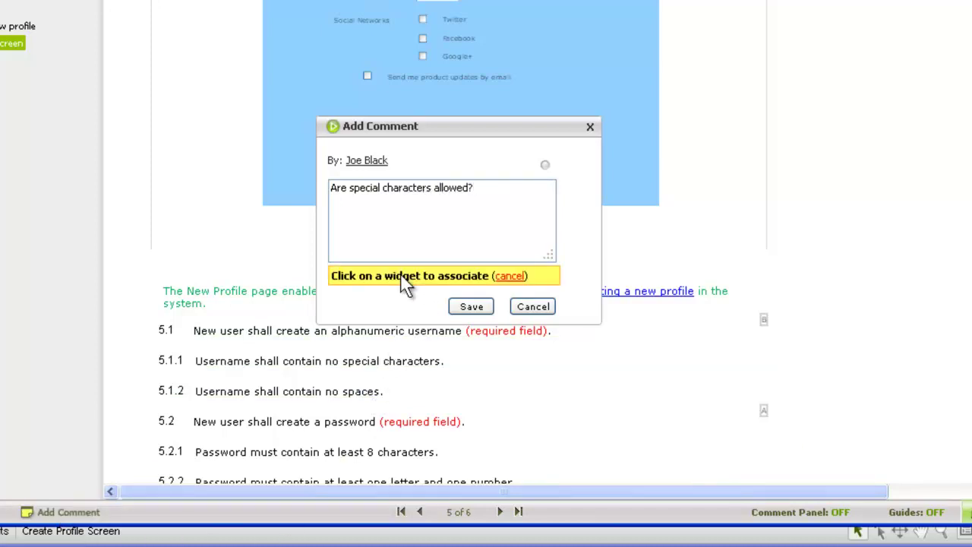
click(338, 457)
click(476, 307)
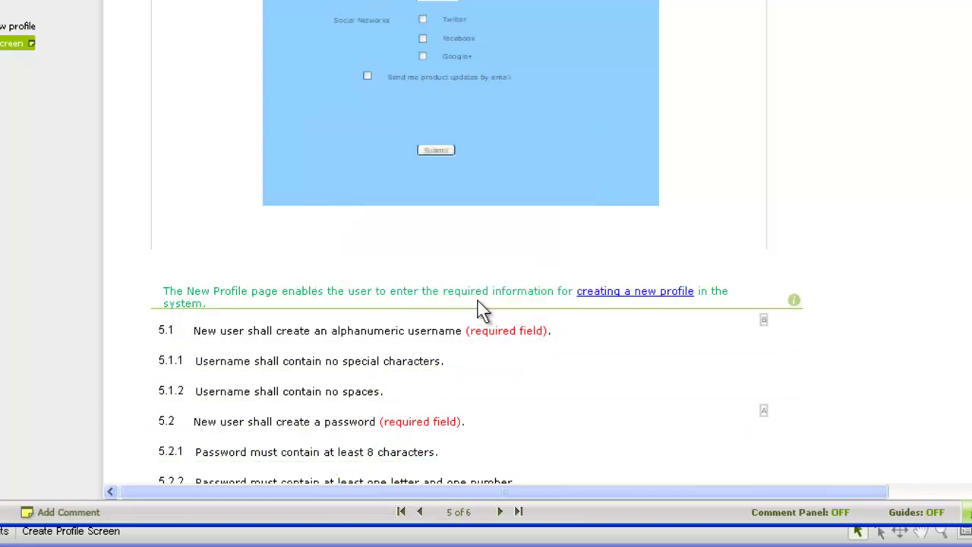
click(838, 514)
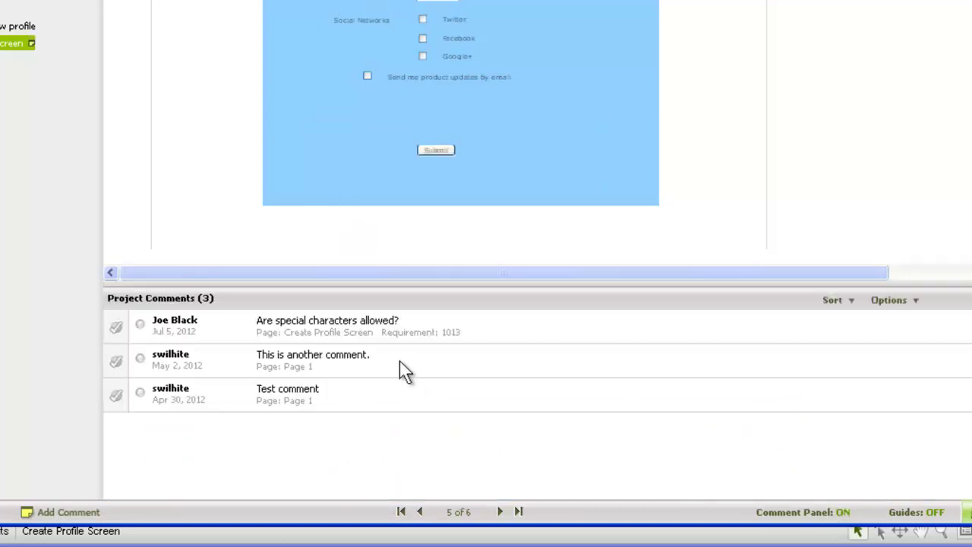
click(400, 327)
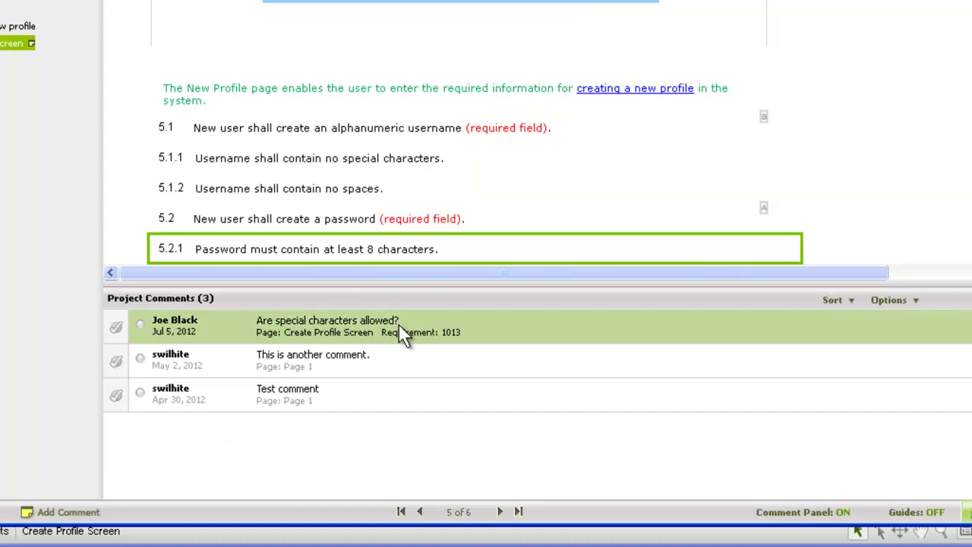